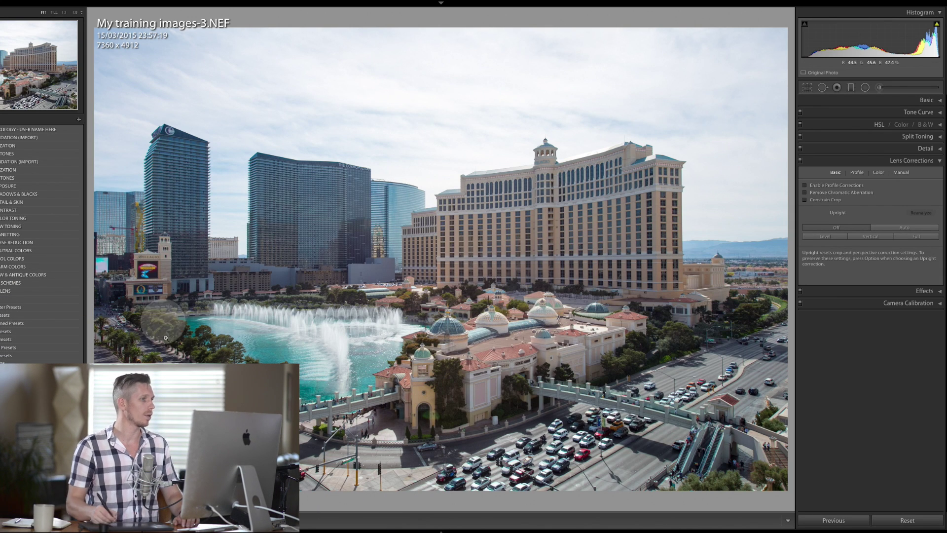
mouse_move(289, 531)
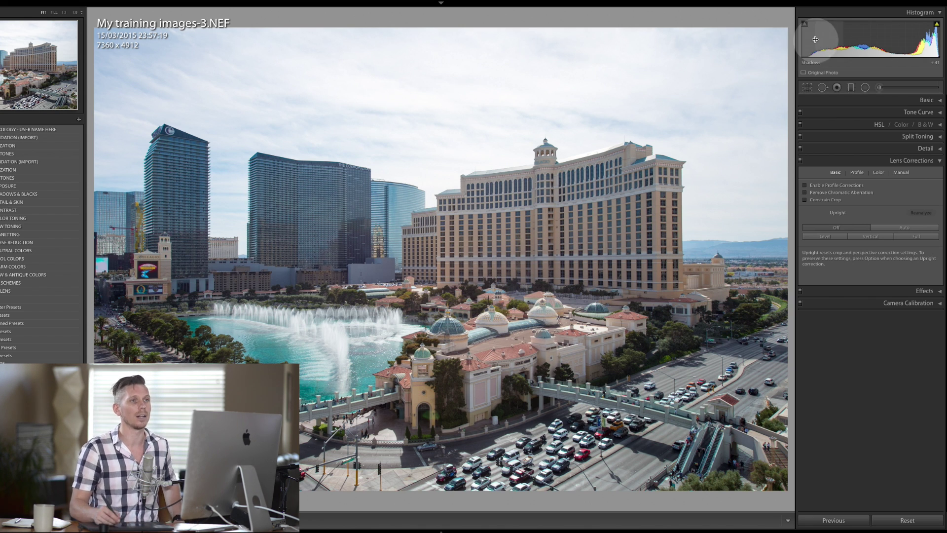
mouse_move(766, 5)
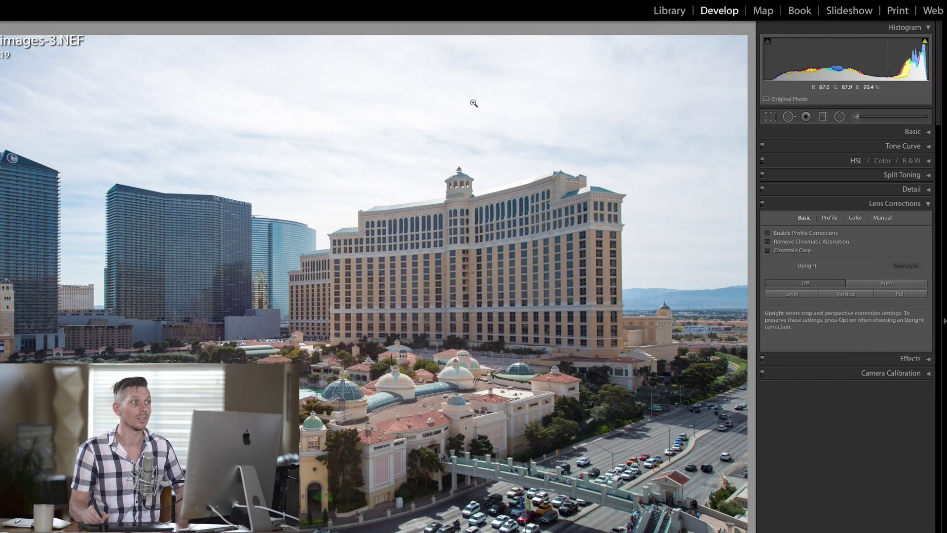
left_click(336, 2)
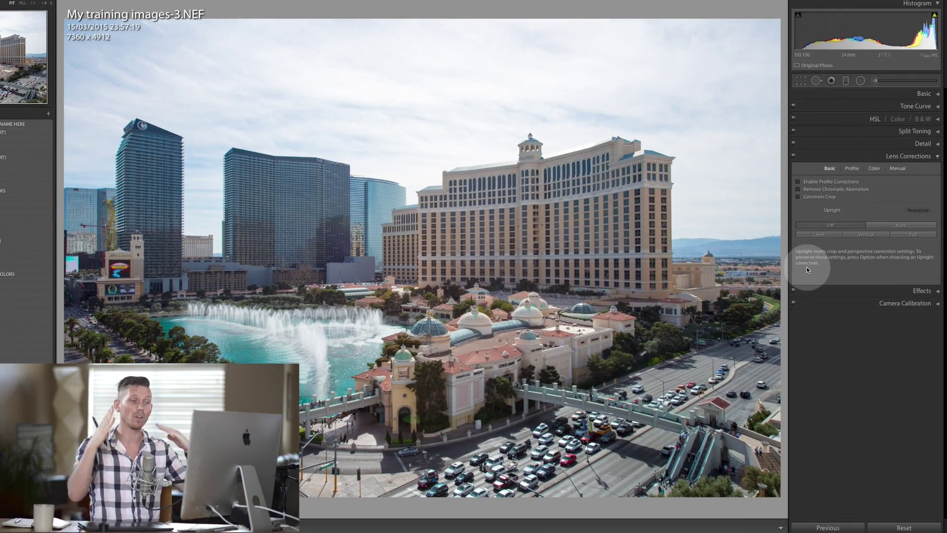
Try the Level, Vertical and Full Upright corrections on My training images-3.NEF and finish with Level
left_click(824, 235)
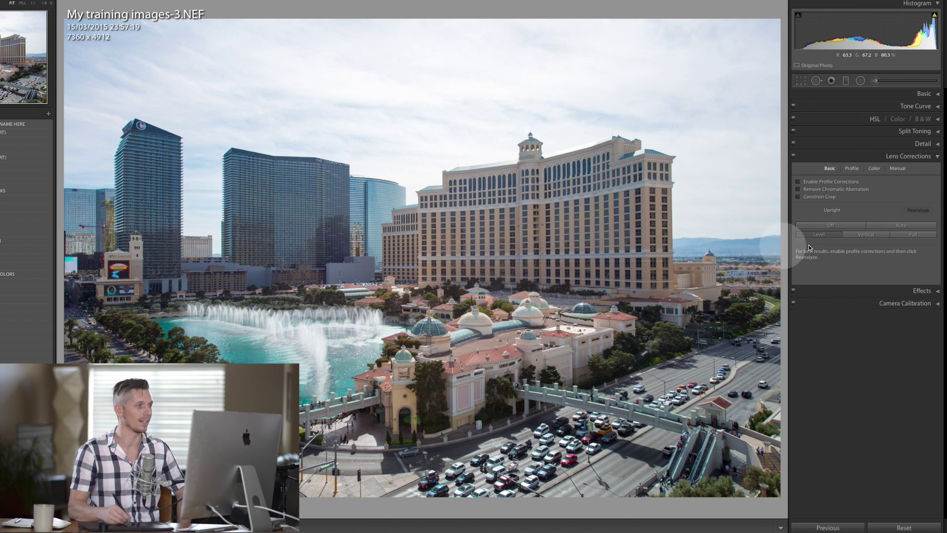
left_click(872, 234)
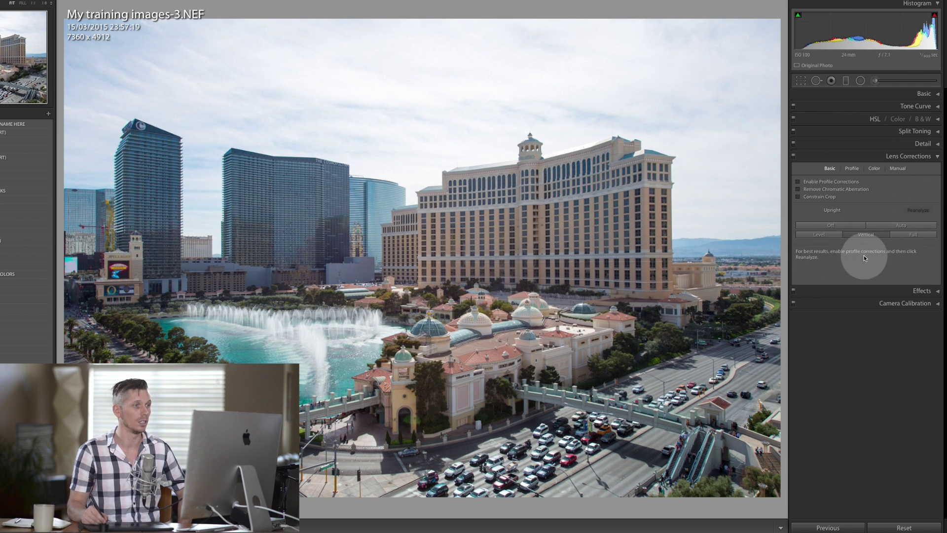
left_click(830, 235)
left_click(866, 235)
left_click(822, 235)
left_click(910, 236)
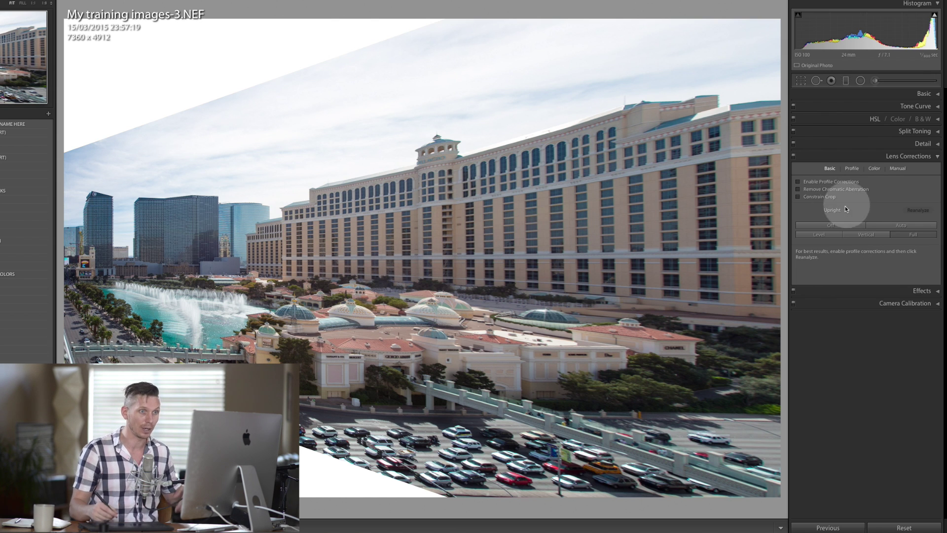
left_click(820, 226)
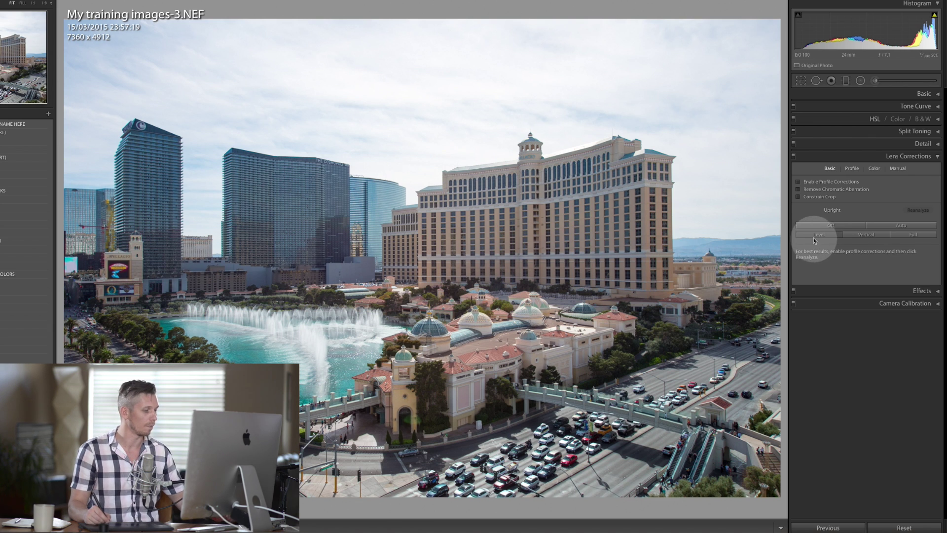
Compare My training images-9.NEF with Upright off and with the Full correction, and return to My training images-3.NEF
key("shift+Tab")
key("shift+Tab")
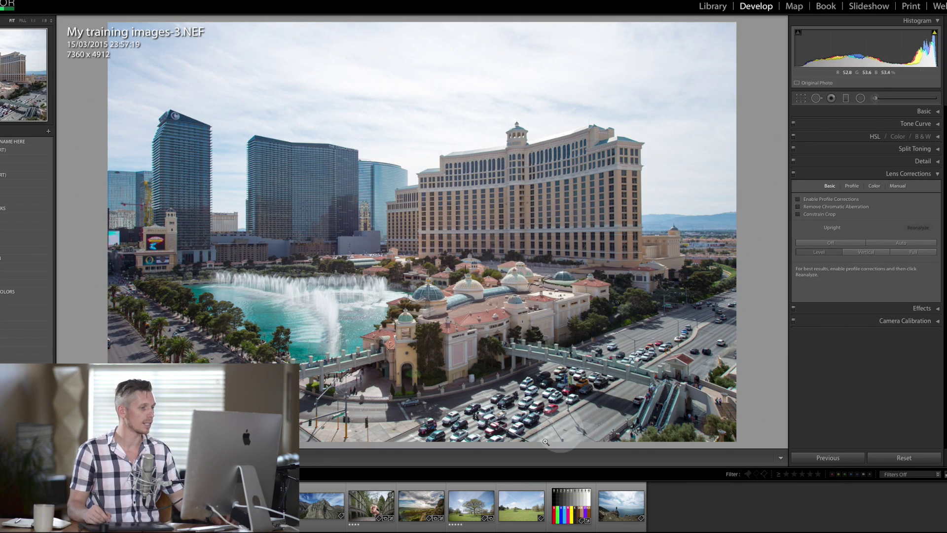
left_click(371, 505)
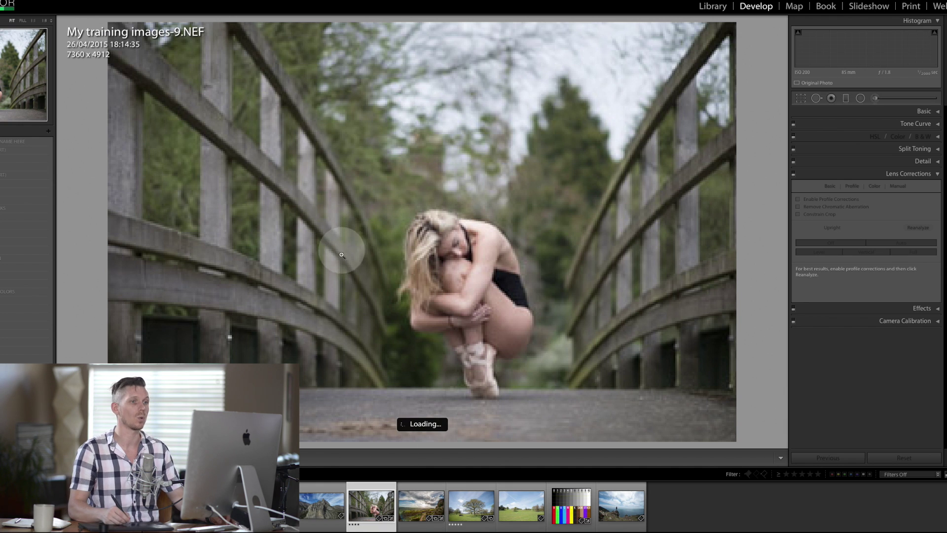
left_click(832, 244)
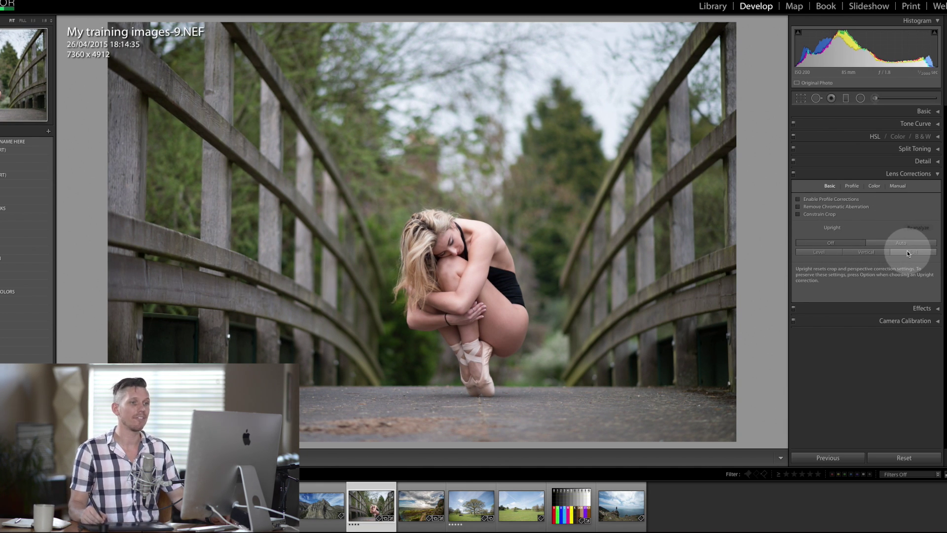
left_click(909, 250)
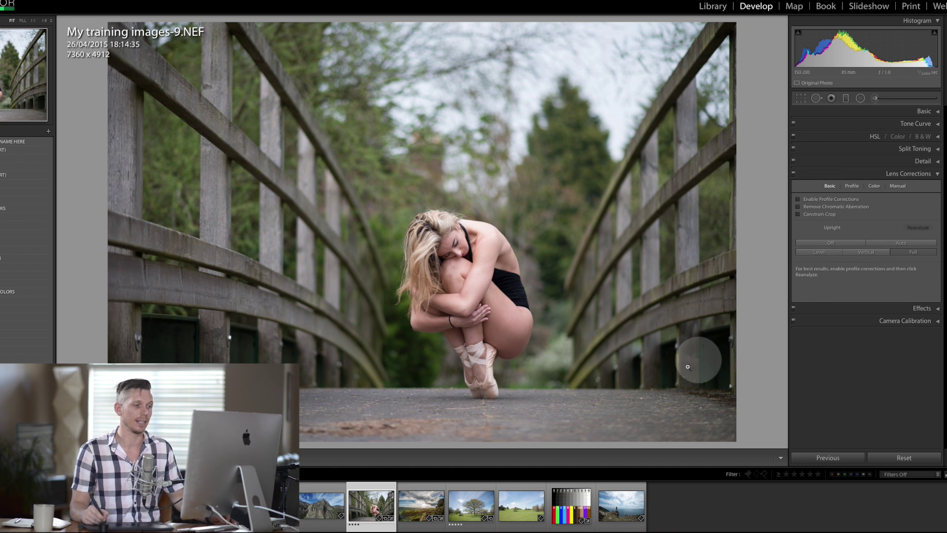
left_click(271, 506)
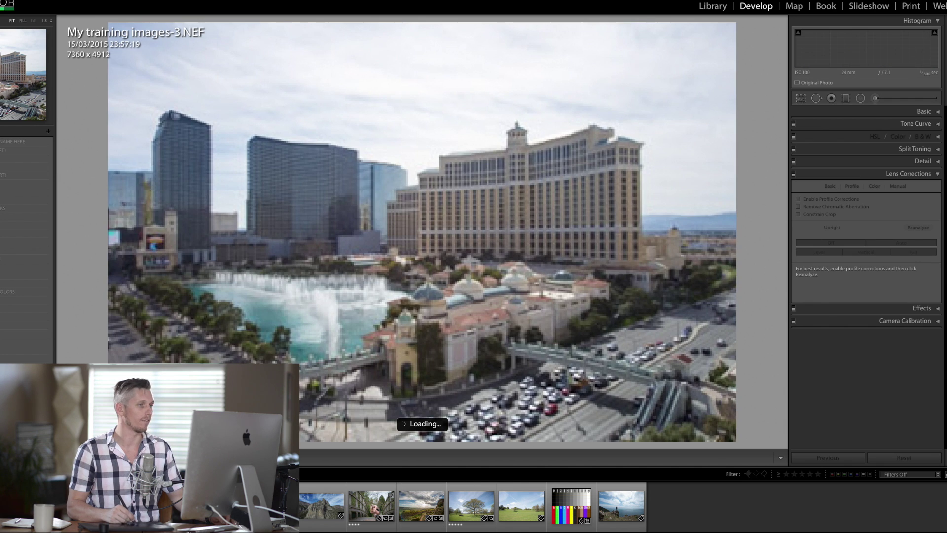
left_click(424, 530)
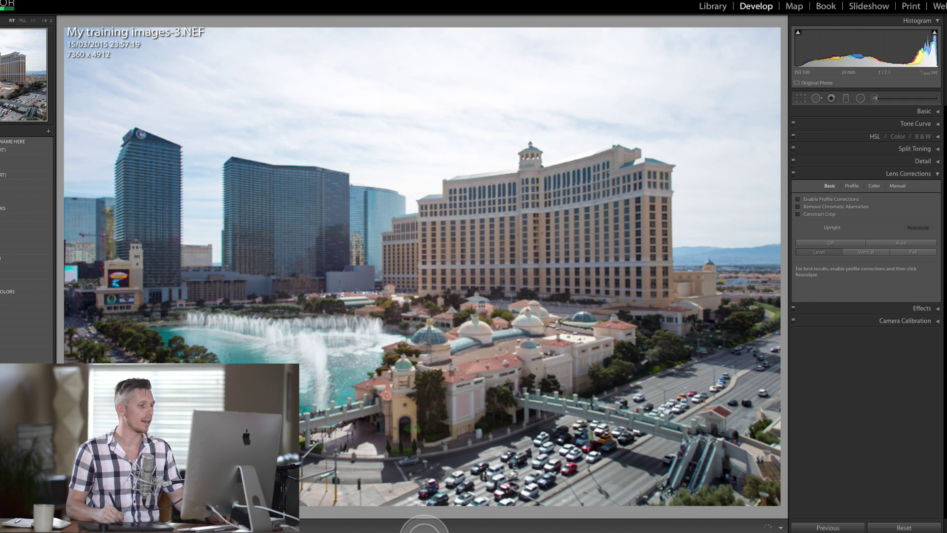
Enable profile corrections for the cityscape photo with Nikon selected as the lens make
left_click(798, 206)
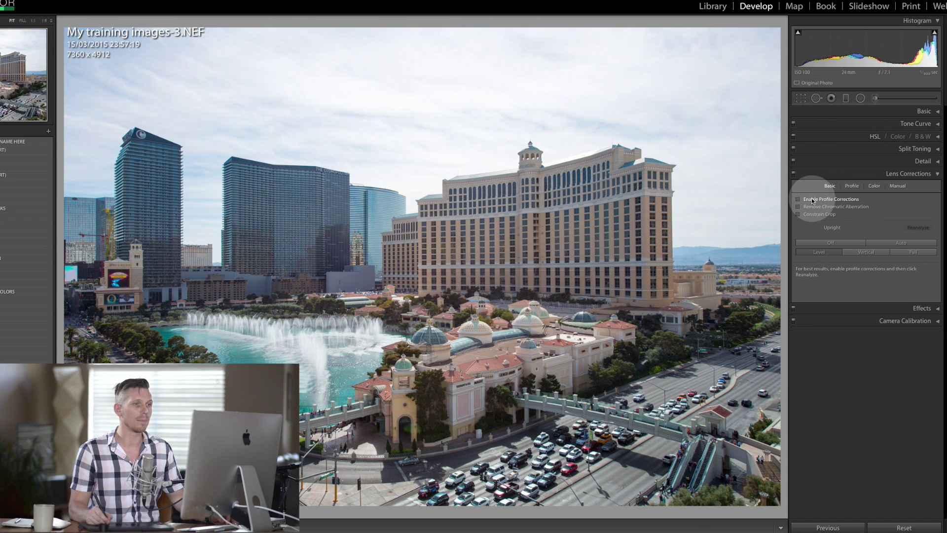
left_click(814, 199)
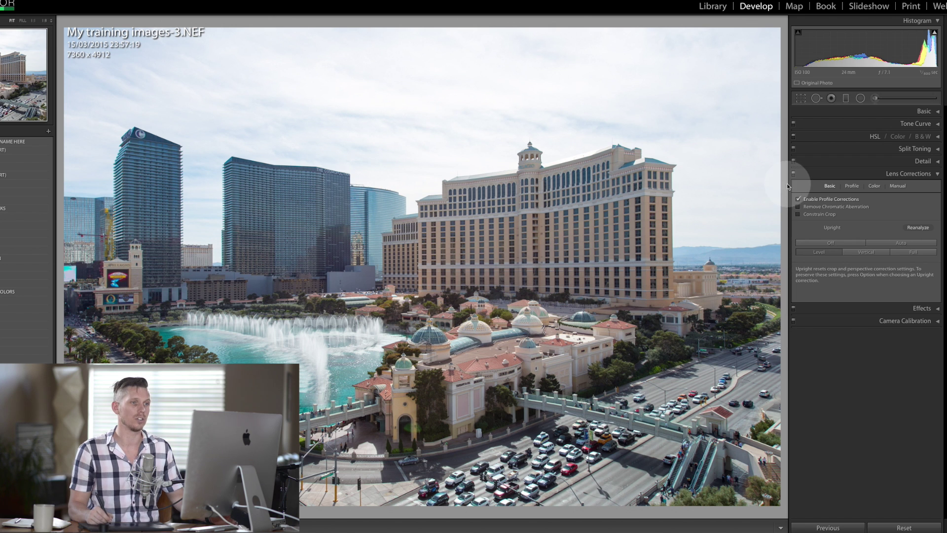
left_click(799, 199)
left_click(852, 186)
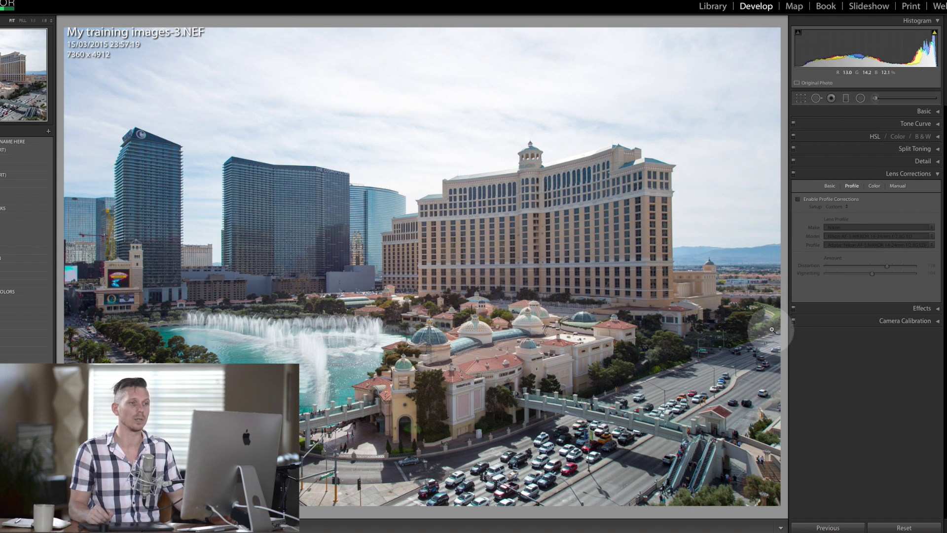
left_click(798, 199)
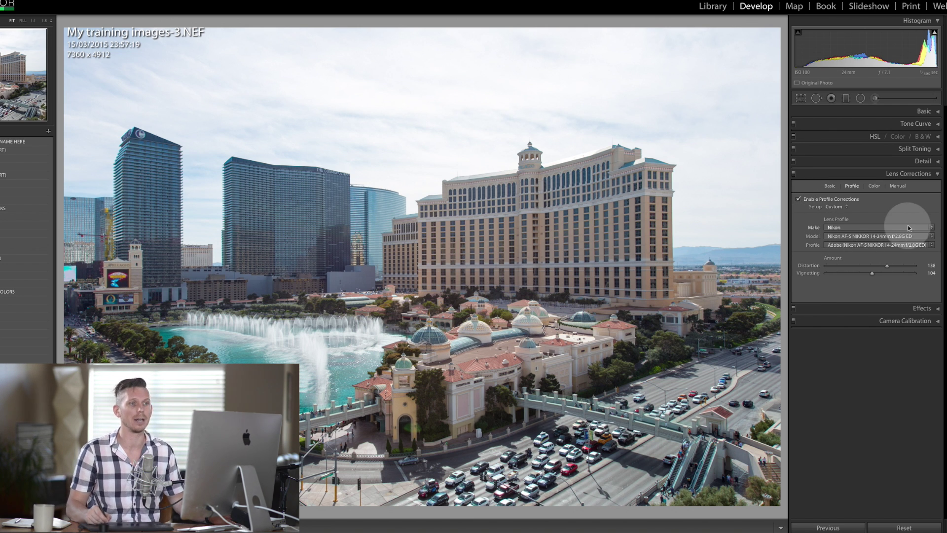
left_click(930, 229)
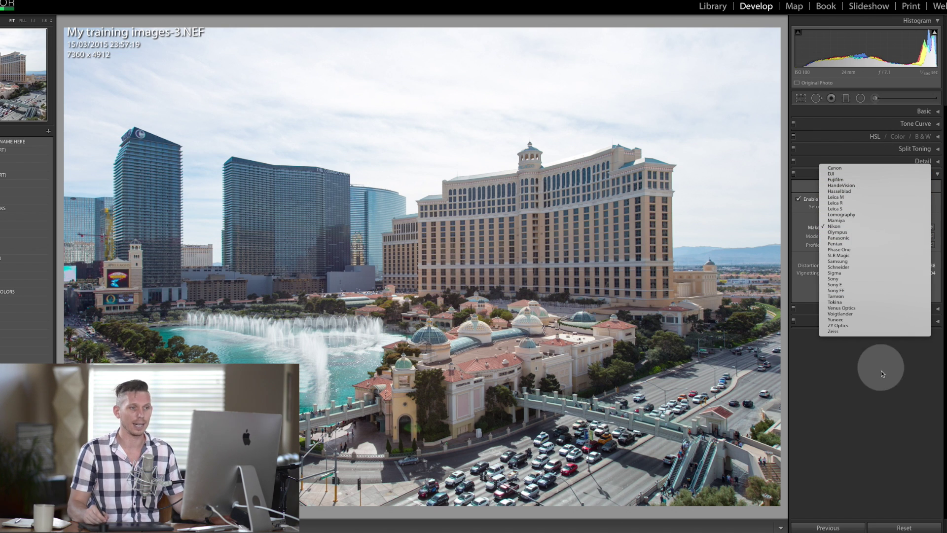
left_click(854, 226)
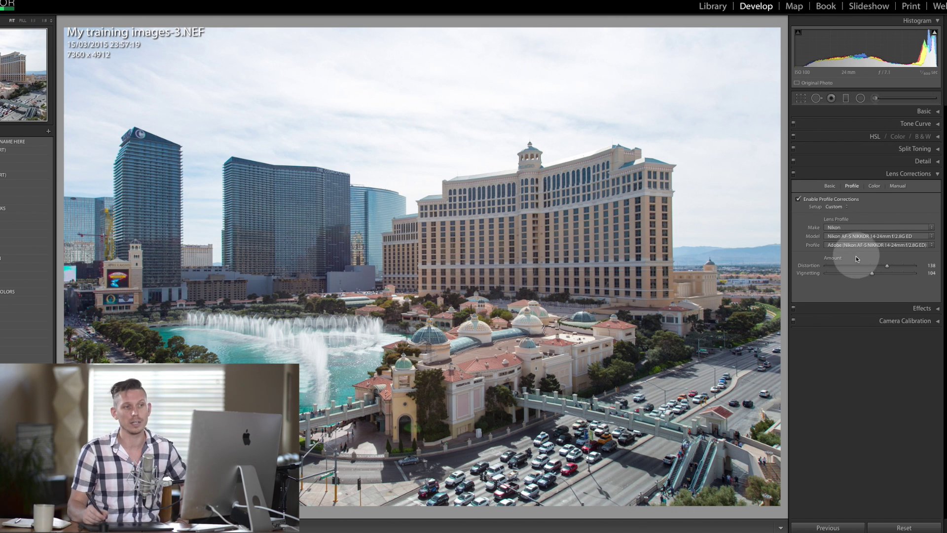
Set the profile distortion amount to 105 and compare the photo with profile corrections off and on, leaving them enabled
left_click(891, 266)
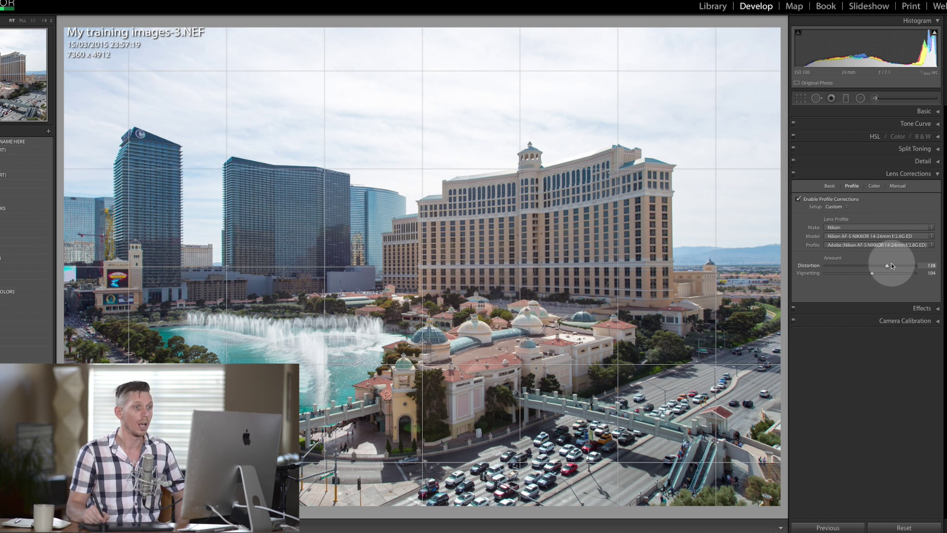
left_click_drag(889, 265, 874, 298)
left_click(798, 197)
left_click(799, 199)
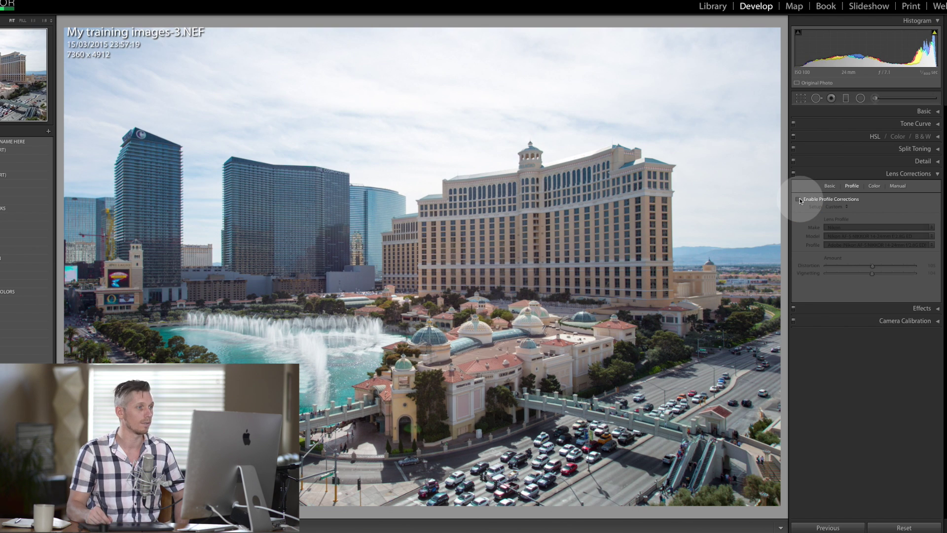
left_click(799, 199)
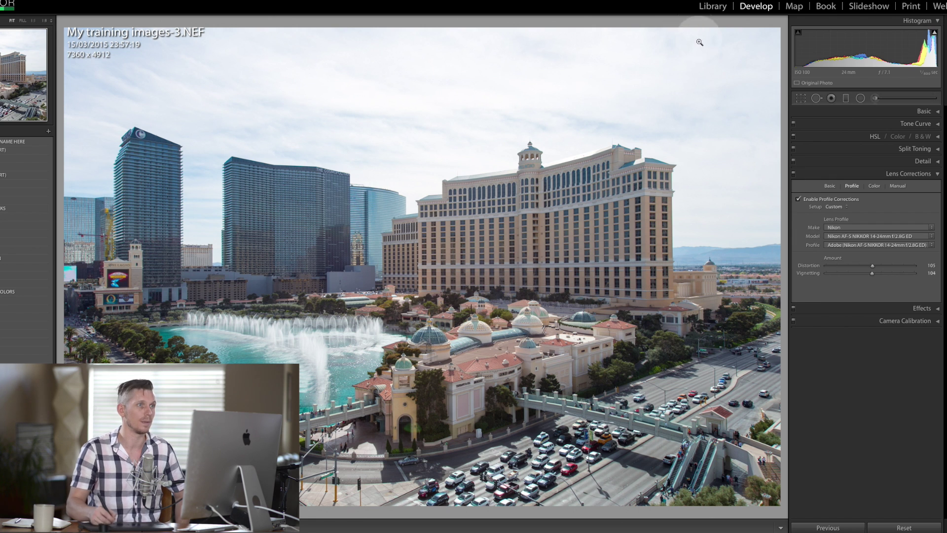
left_click(796, 201)
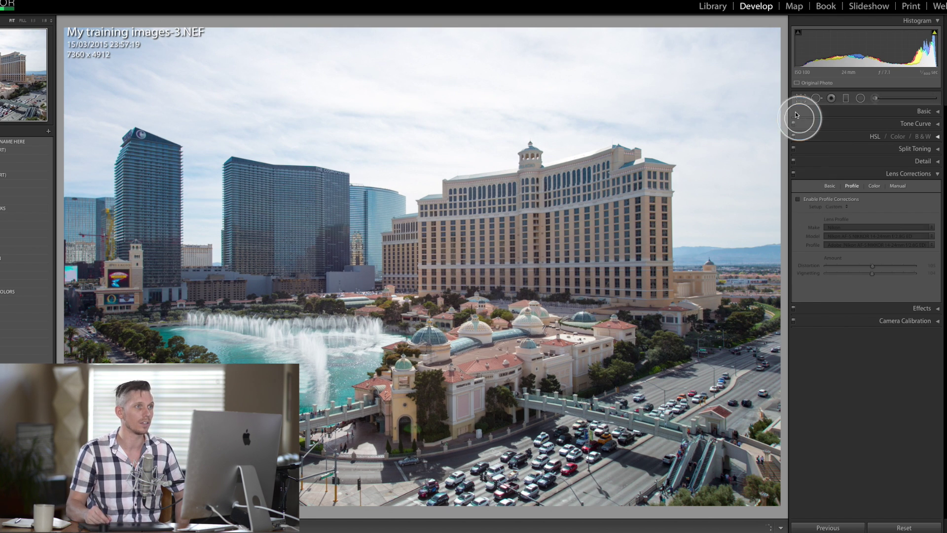
left_click(798, 199)
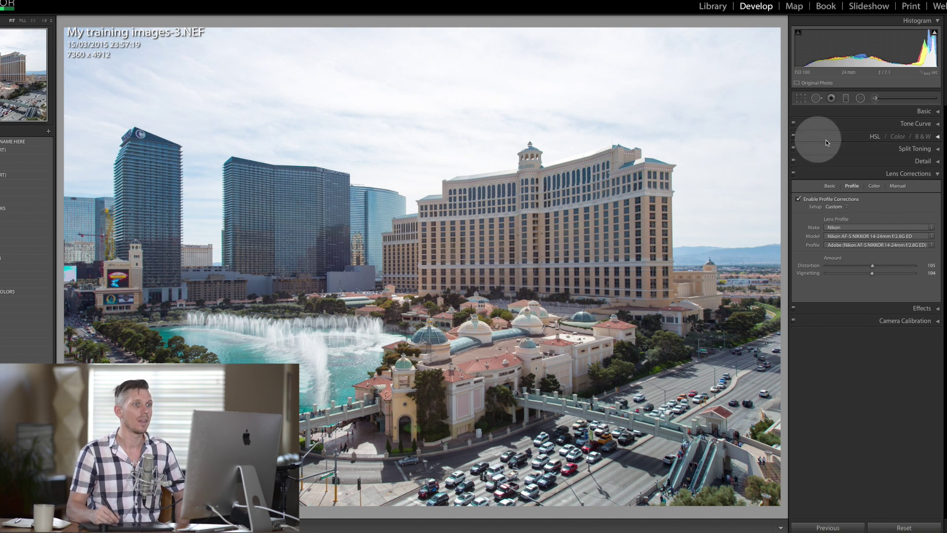
Turn on Remove Chromatic Aberration and set the purple Defringe amount to 0, checking the edges of the tower close up
left_click(875, 187)
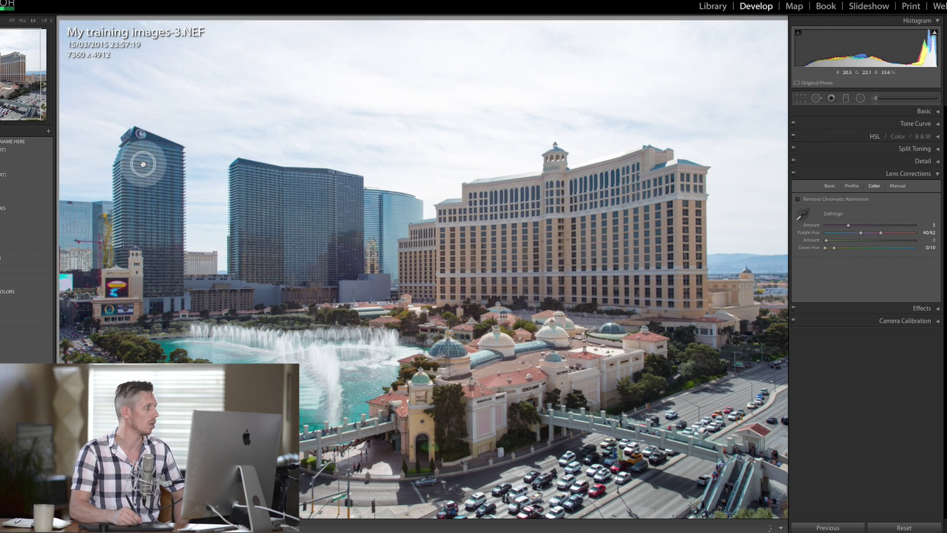
left_click(140, 163)
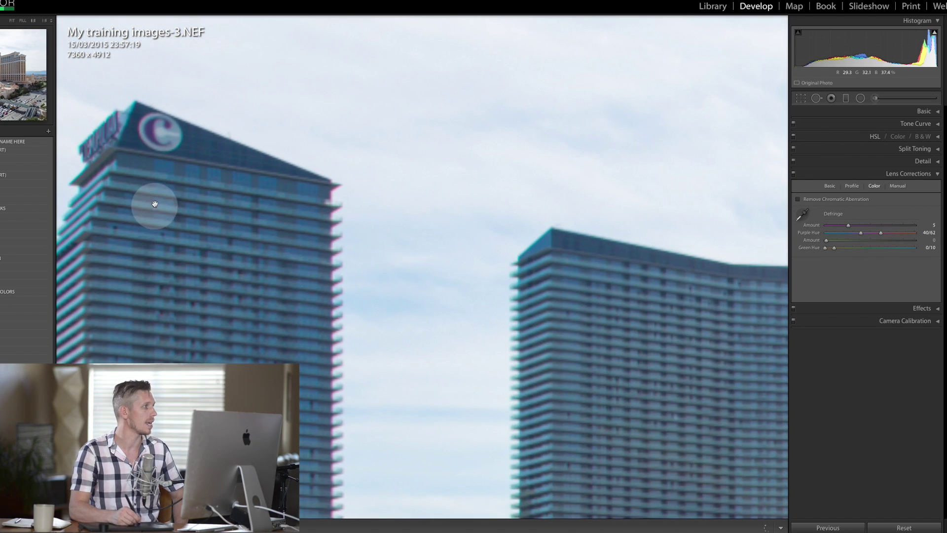
mouse_move(146, 174)
left_mouse_down()
mouse_move(173, 182)
mouse_move(159, 173)
left_mouse_up()
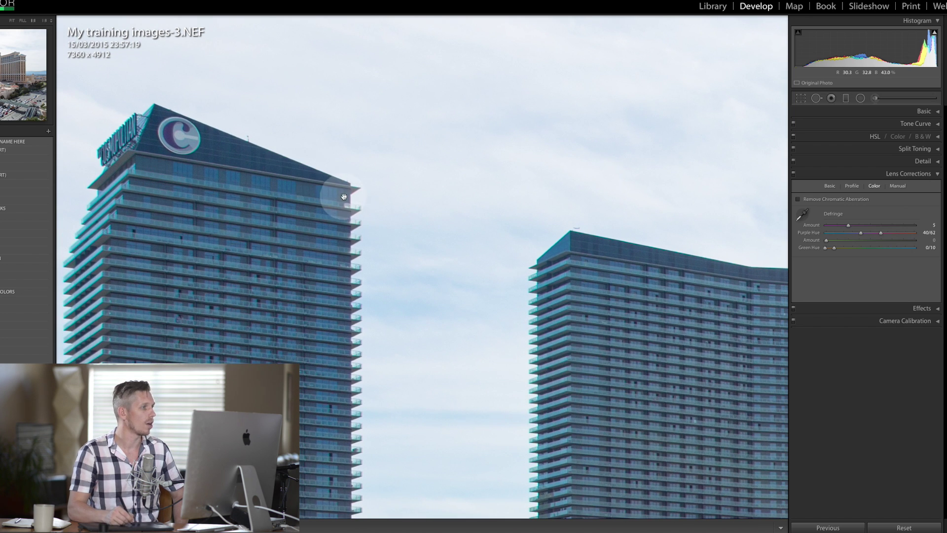
left_click(798, 199)
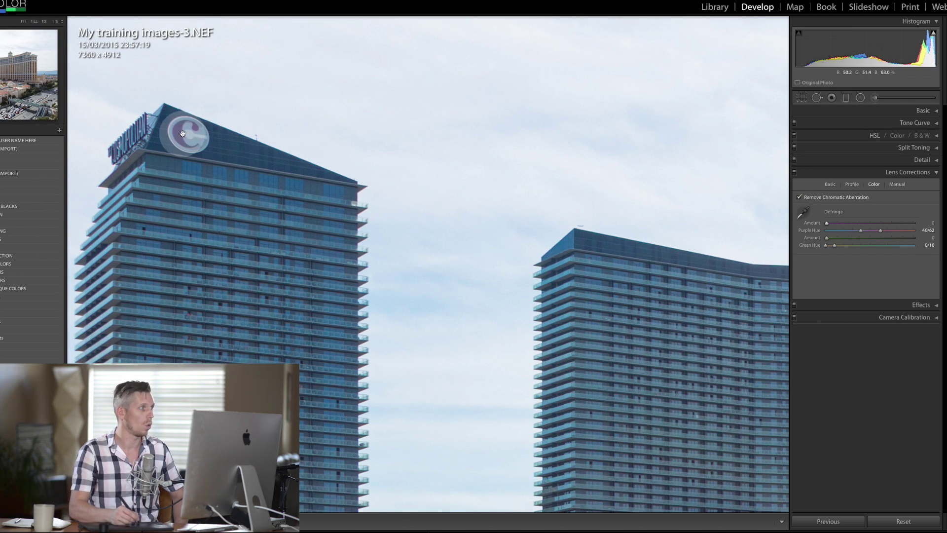
Inspect the building edges across the photo for colour fringing and turn off Remove Chromatic Aberration at the large hotel's corner
left_click_drag(577, 268, 133, 237)
left_click_drag(634, 279, 262, 172)
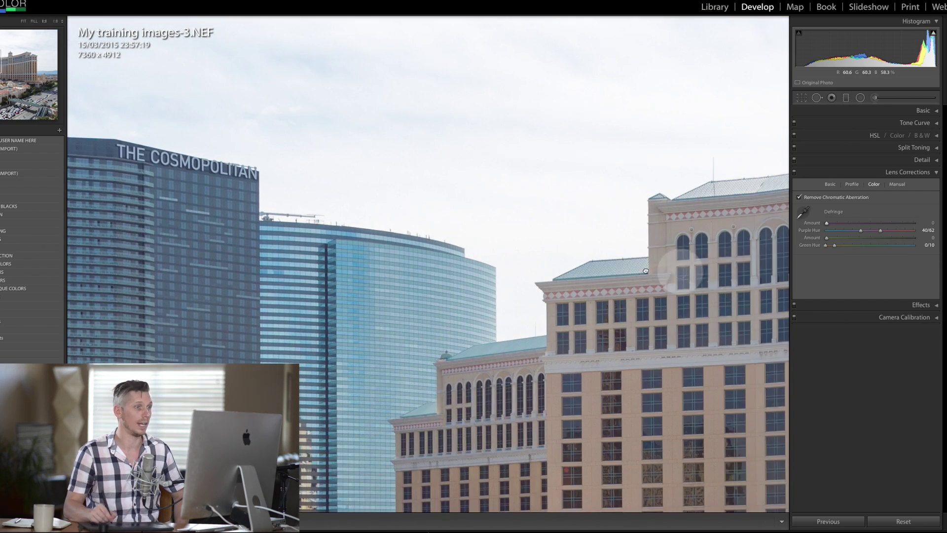
left_click_drag(728, 261, 523, 168)
mouse_move(700, 217)
left_mouse_down()
mouse_move(280, 239)
mouse_move(222, 256)
left_mouse_up()
left_click_drag(659, 220, 613, 187)
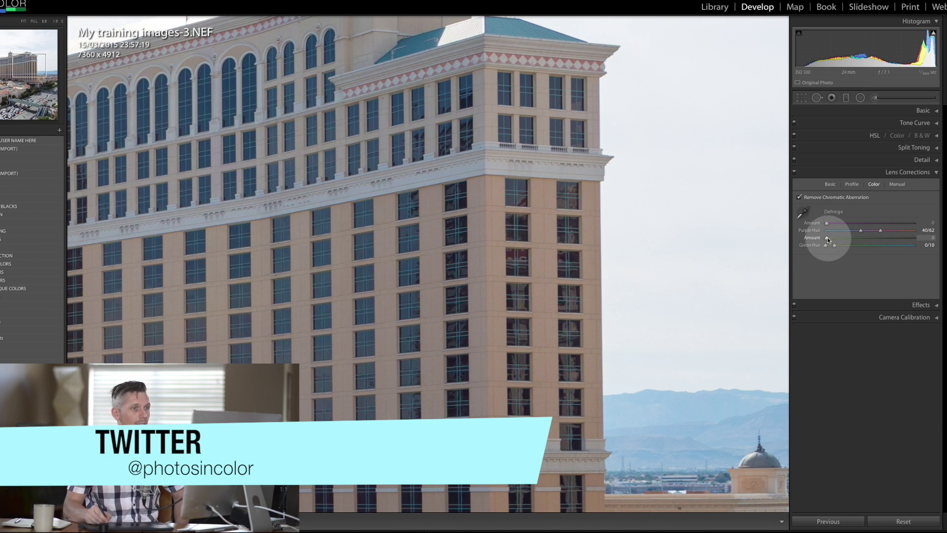
left_click(799, 198)
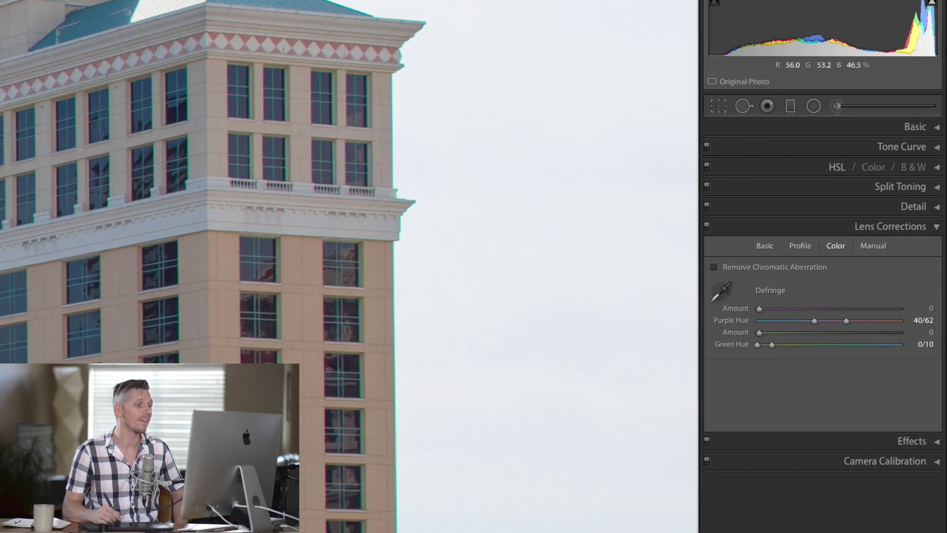
Sample the green fringe on the hotel's edge with the Defringe eyedropper and turn Remove Chromatic Aberration back on
left_click_drag(462, 439, 326, 383)
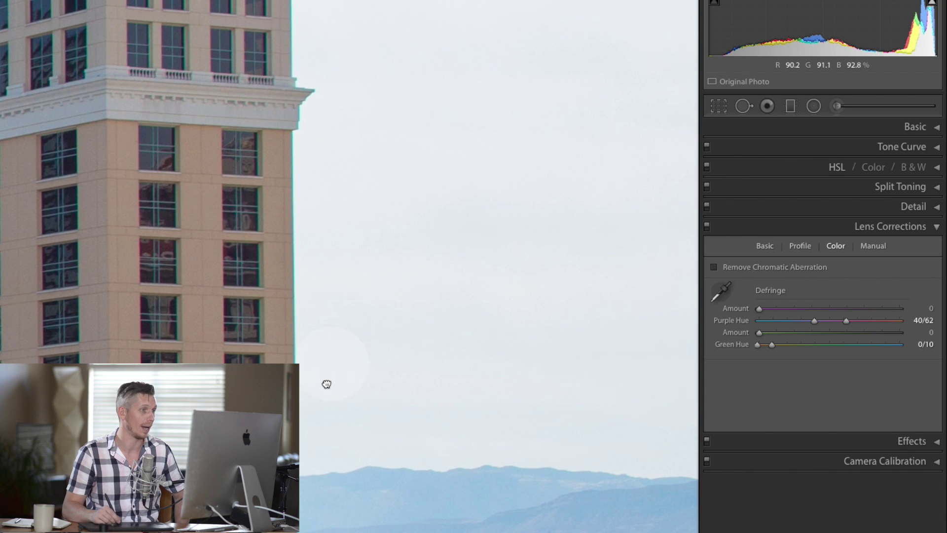
left_click(726, 285)
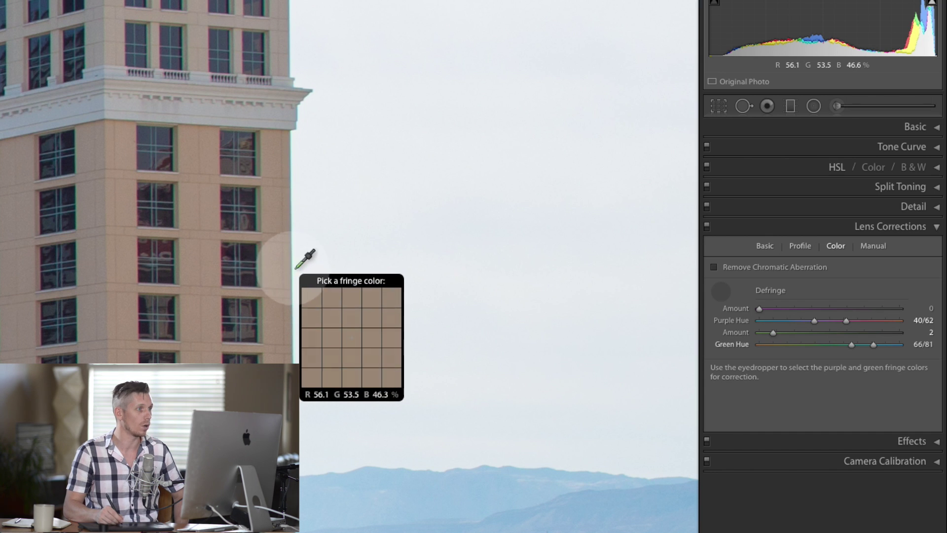
left_click(714, 272)
left_click(703, 322)
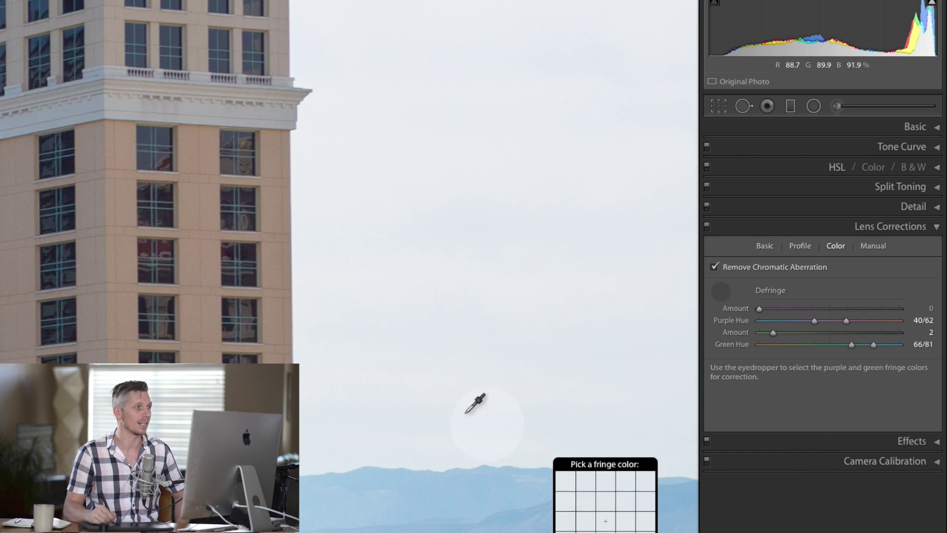
left_click(707, 300)
left_click(713, 298)
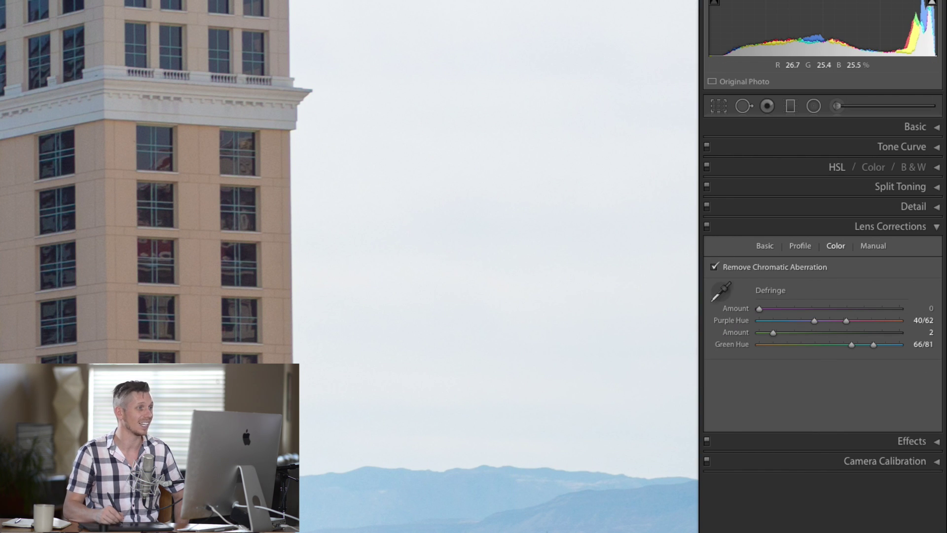
Inspect the hotel's corner, roofline and windows and the neighbouring glass tower for remaining colour fringing
left_click_drag(323, 488, 696, 530)
left_click_drag(103, 387, 518, 528)
left_click_drag(326, 453, 691, 375)
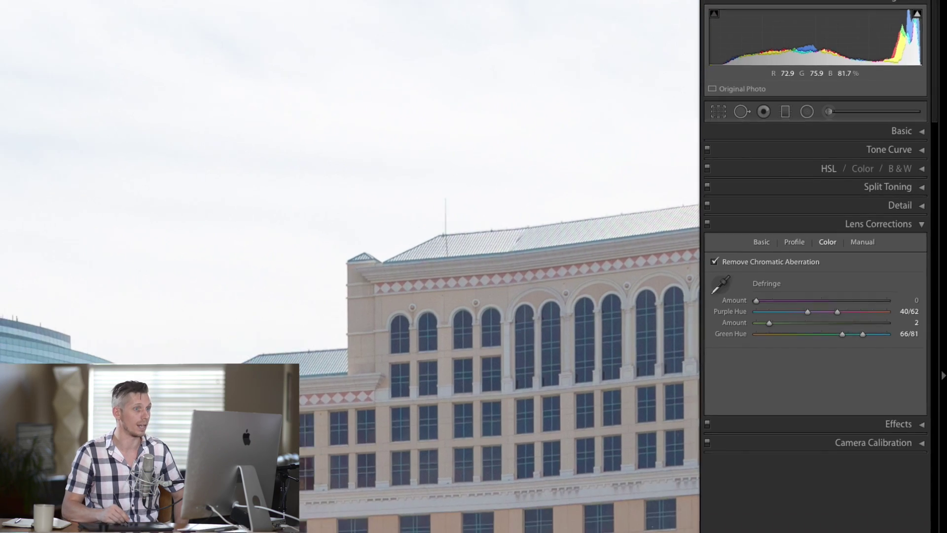
left_click_drag(37, 517, 411, 528)
left_click_drag(406, 415, 310, 291)
left_click_drag(378, 440, 516, 351)
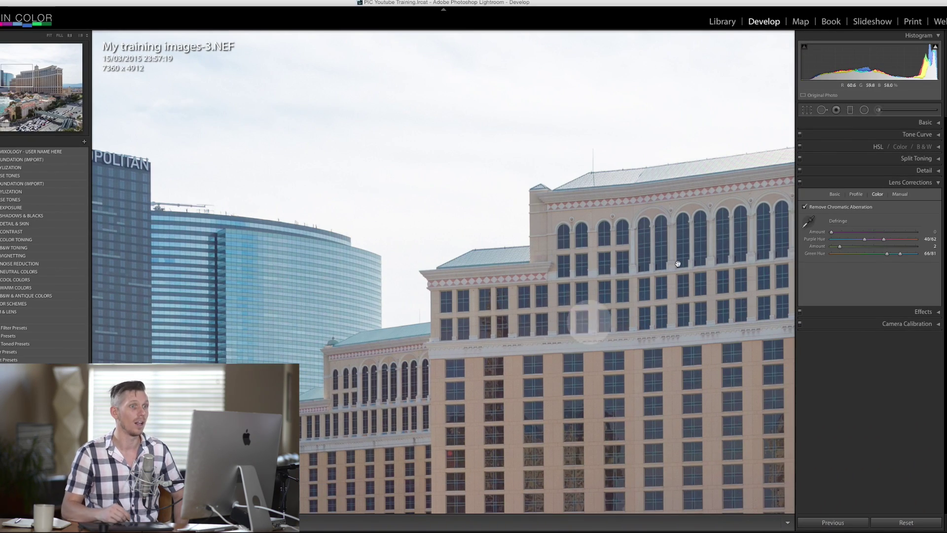
Try manual lens transforms on the whole photo: Vertical -1, Horizontal +1, Rotate +1.2, Scale 105 and Aspect -5
left_click(901, 194)
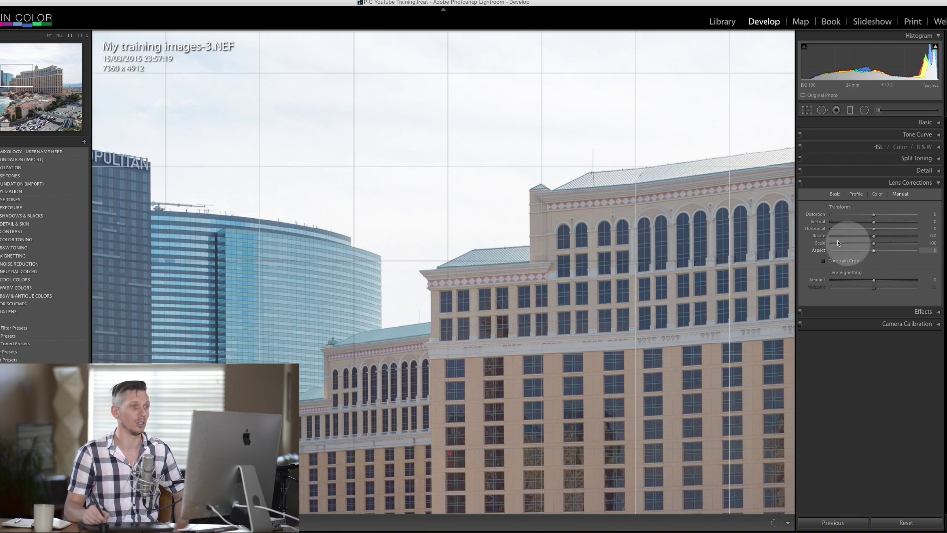
left_click(583, 295)
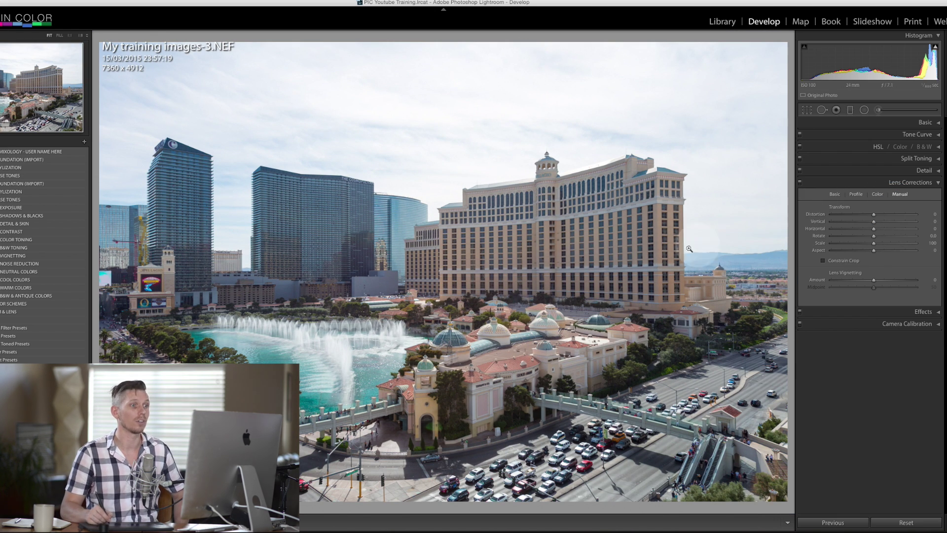
left_click_drag(874, 214, 851, 255)
left_click(875, 251)
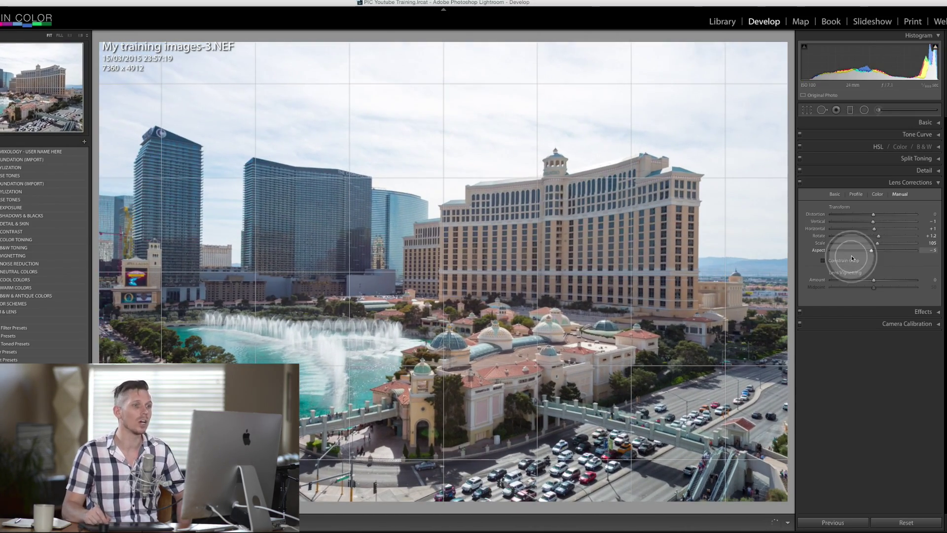
Reset the manual Vertical, Horizontal, Rotate, Scale and Aspect transforms to their defaults
double_click(817, 221)
double_click(814, 228)
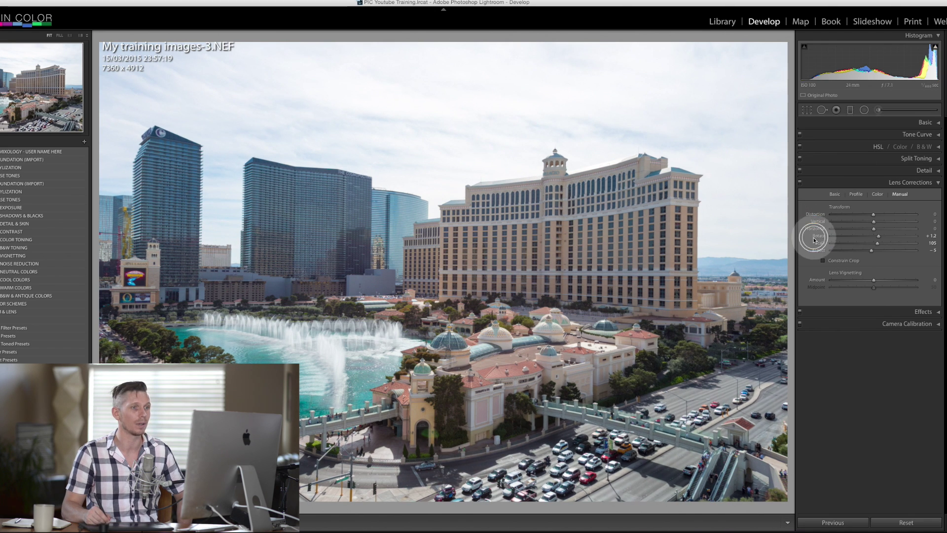
double_click(817, 238)
double_click(818, 244)
double_click(818, 250)
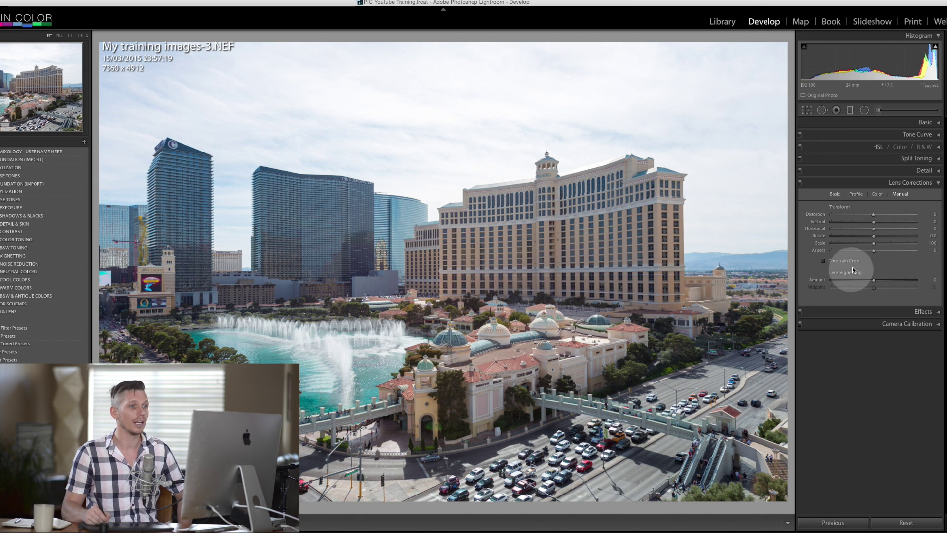
double_click(820, 249)
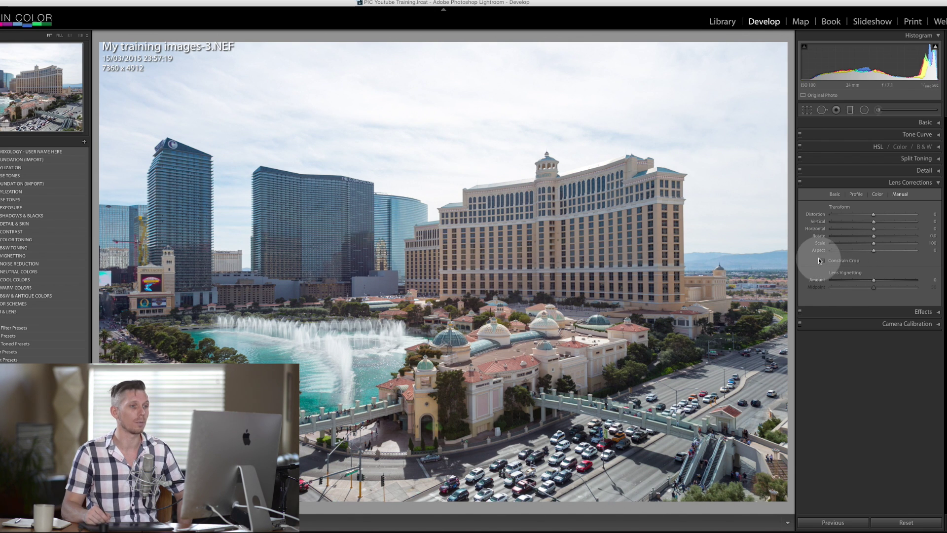
Set the manual Rotate transform to +10.0 and turn on Constrain Crop to trim the empty corners
left_click(874, 243)
left_click_drag(874, 237, 916, 236)
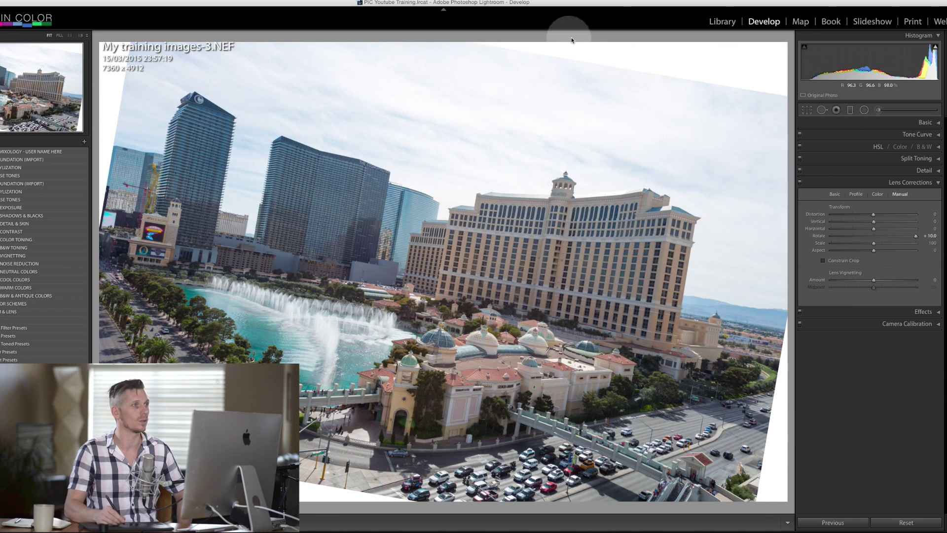
left_click(827, 270)
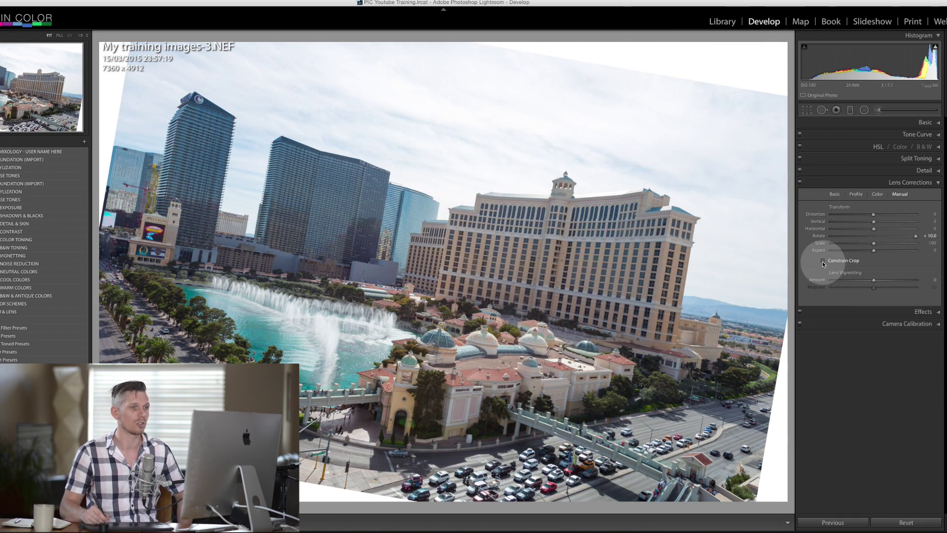
left_click(823, 261)
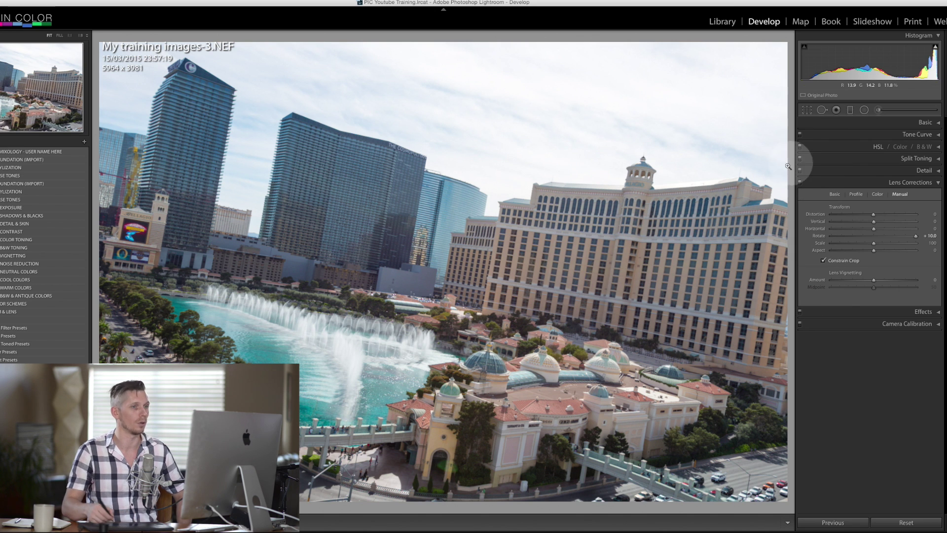
left_click(844, 185)
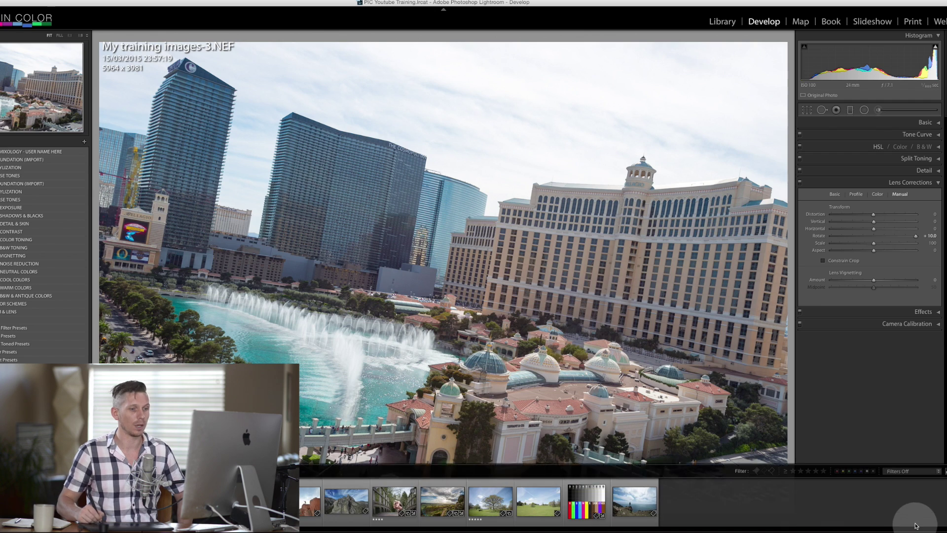
Reselect the Las Vegas cityscape photo and reset all its develop settings
left_click(915, 525)
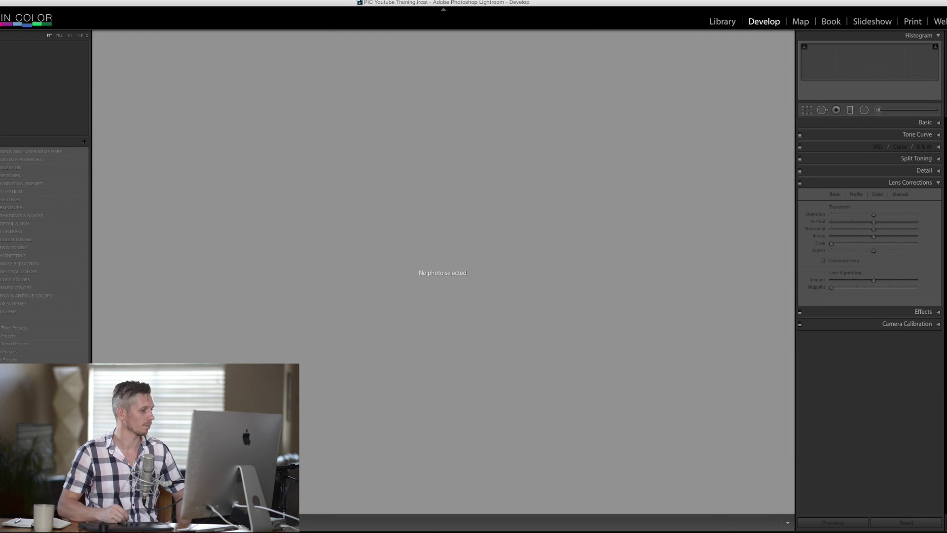
left_click(424, 532)
left_click(258, 513)
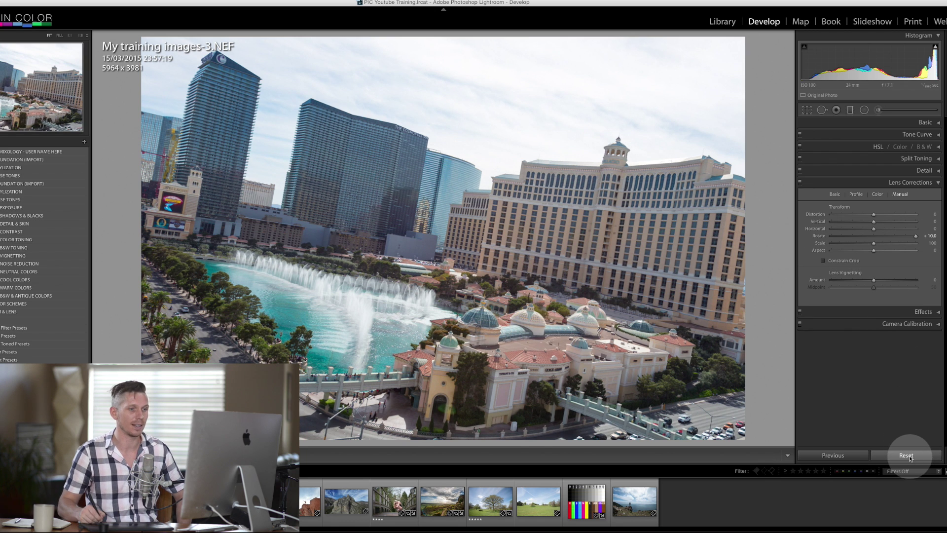
left_click(908, 456)
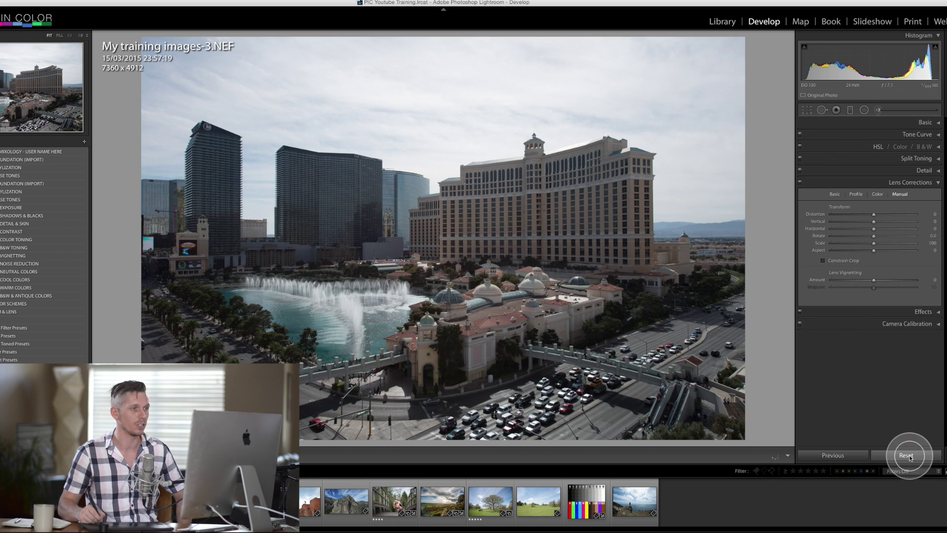
Turn on Enable Profile Corrections and Remove Chromatic Aberration in the basic lens corrections
left_click(834, 195)
left_click(889, 247)
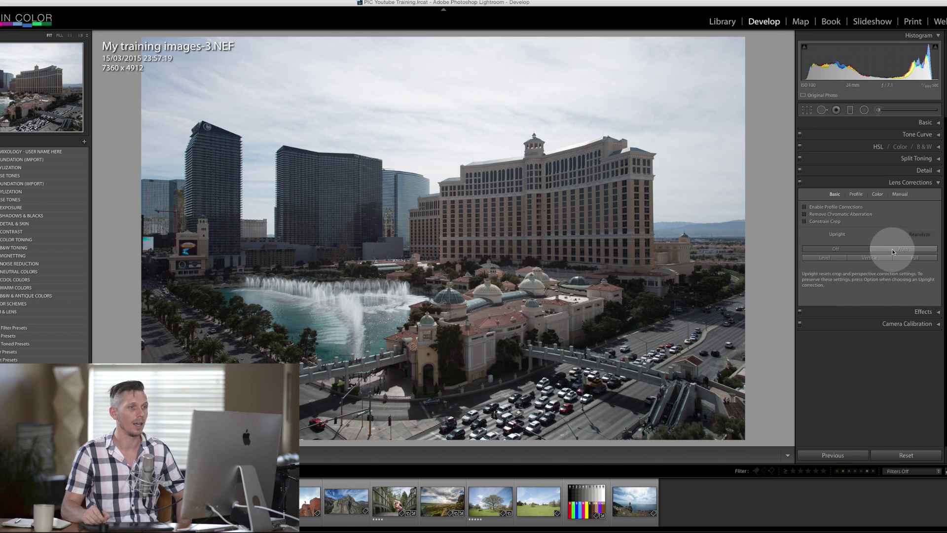
left_click(804, 207)
left_click(805, 214)
left_click(805, 299)
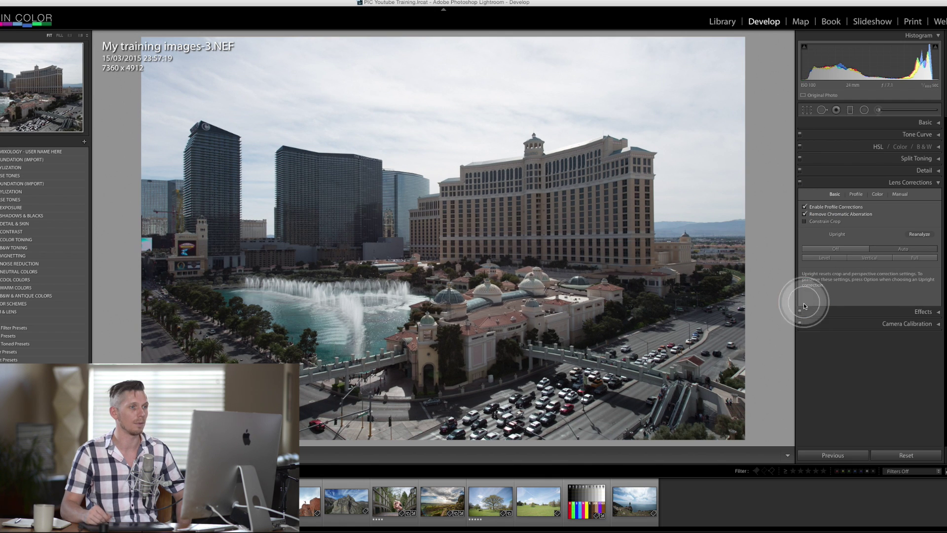